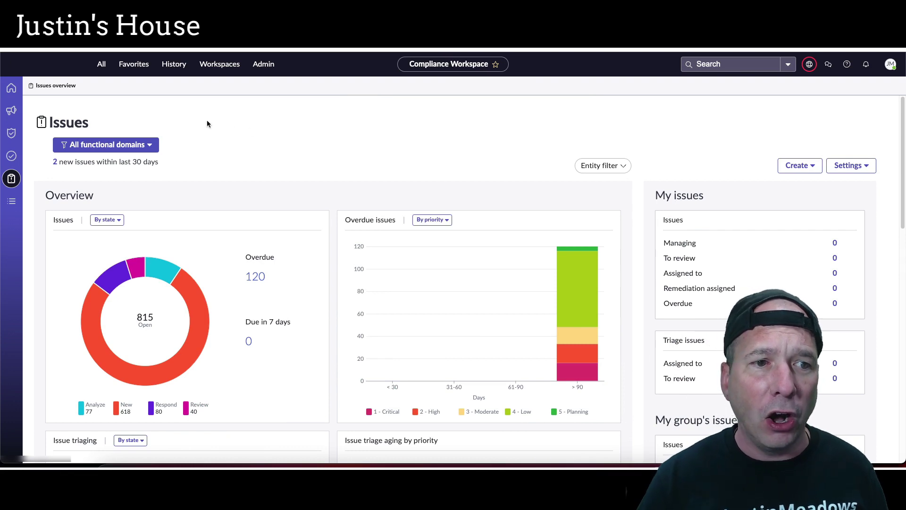
# Open the list of the 618 New-state issues from the Issues donut chart.
pyautogui.scroll(-1, 199, 152)
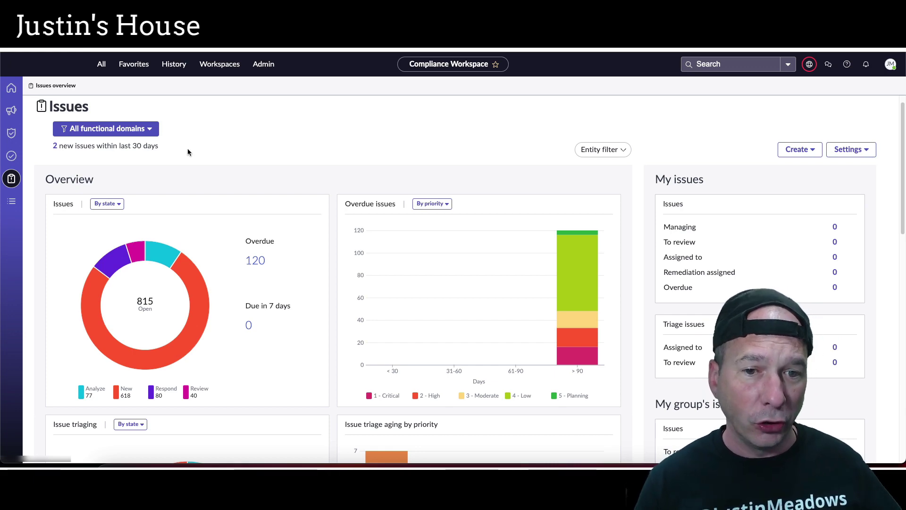
pyautogui.scroll(-3, 192, 197)
pyautogui.scroll(-10, 191, 206)
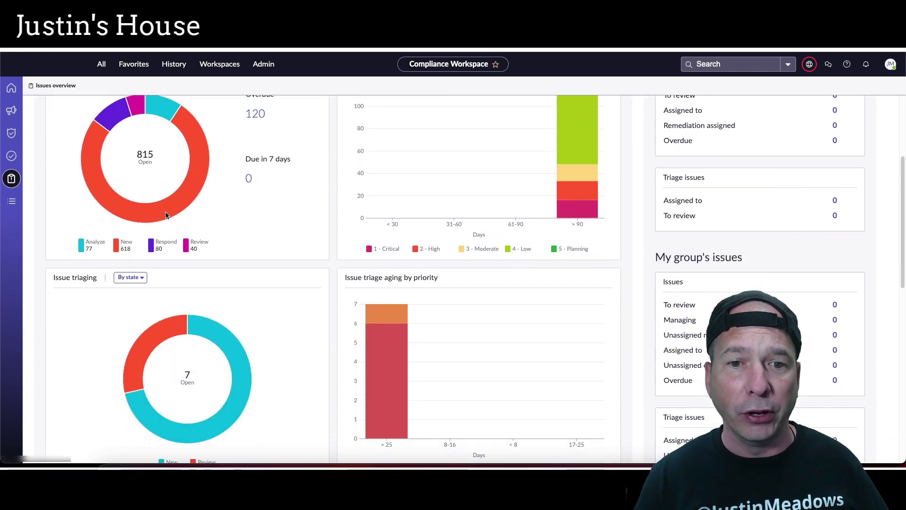
pyautogui.scroll(13, 158, 245)
pyautogui.scroll(1, 158, 247)
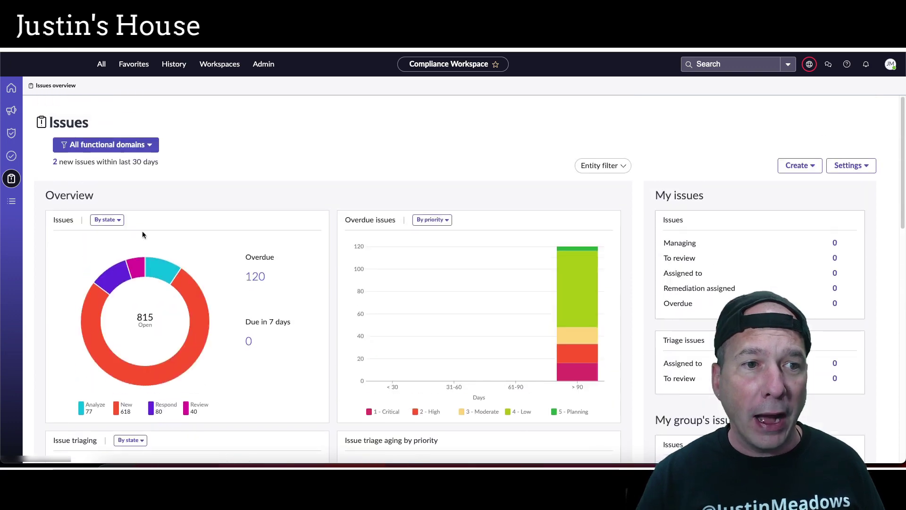
pyautogui.click(197, 304)
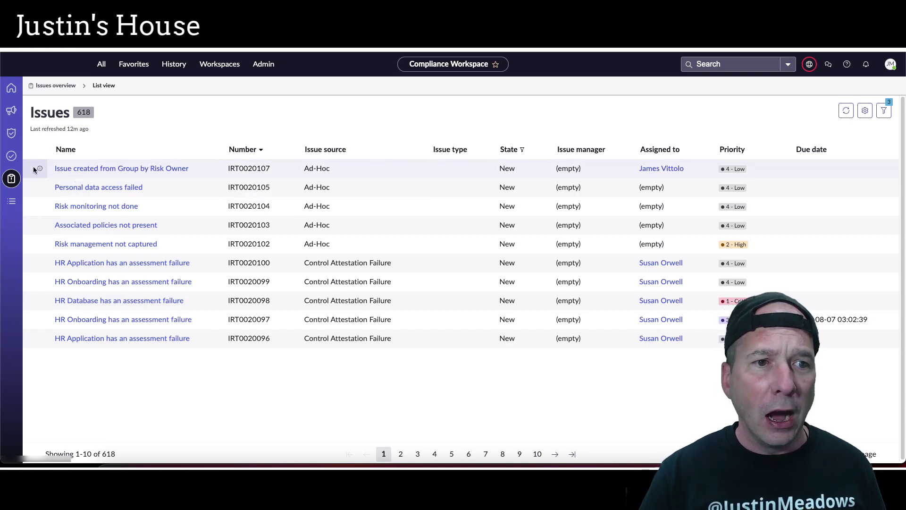
# Open 'Issue created from Group by Risk Owner' and jump to its Issue grouping section.
pyautogui.click(122, 169)
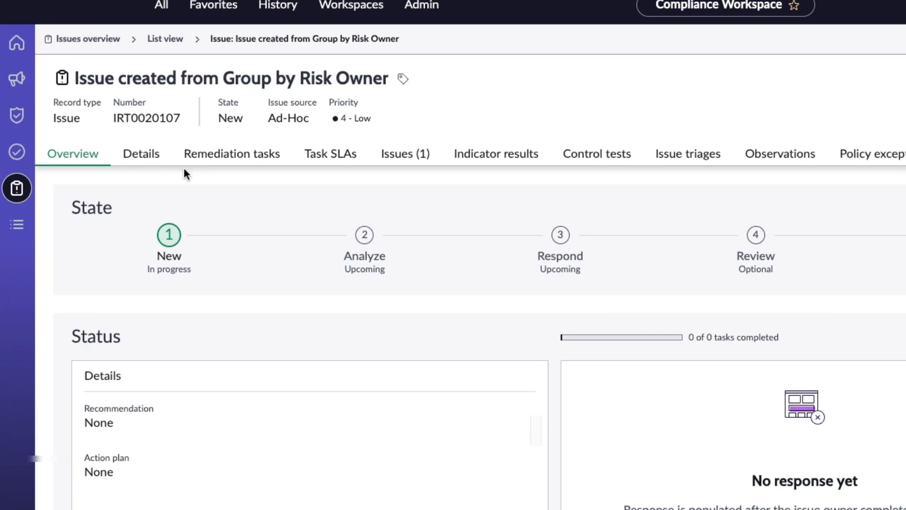
pyautogui.click(94, 157)
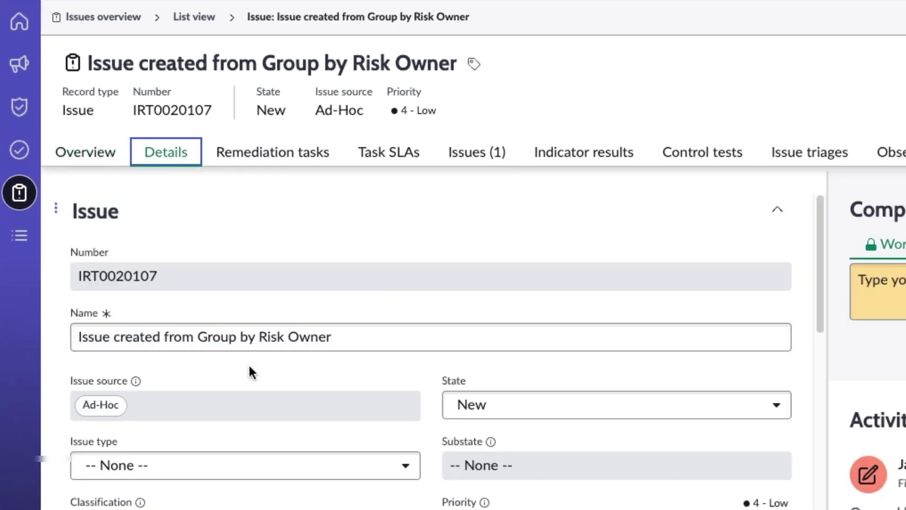
pyautogui.click(55, 208)
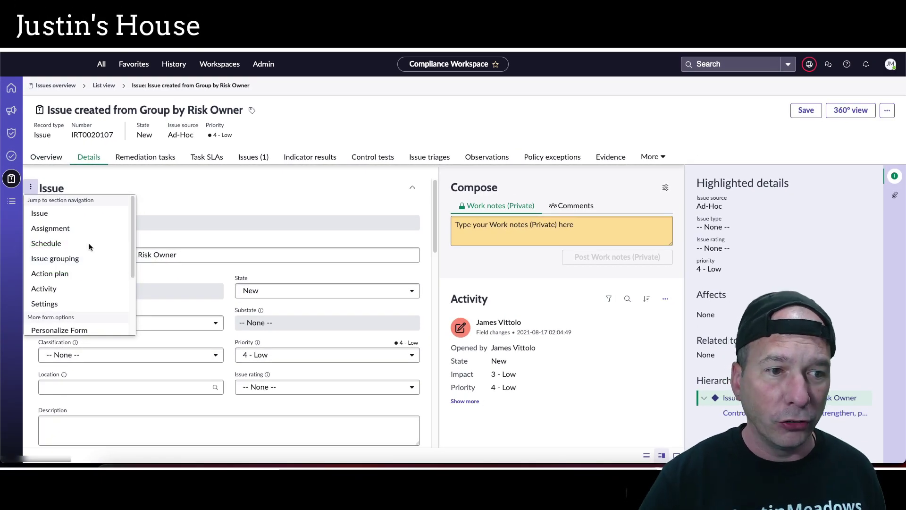
pyautogui.click(56, 261)
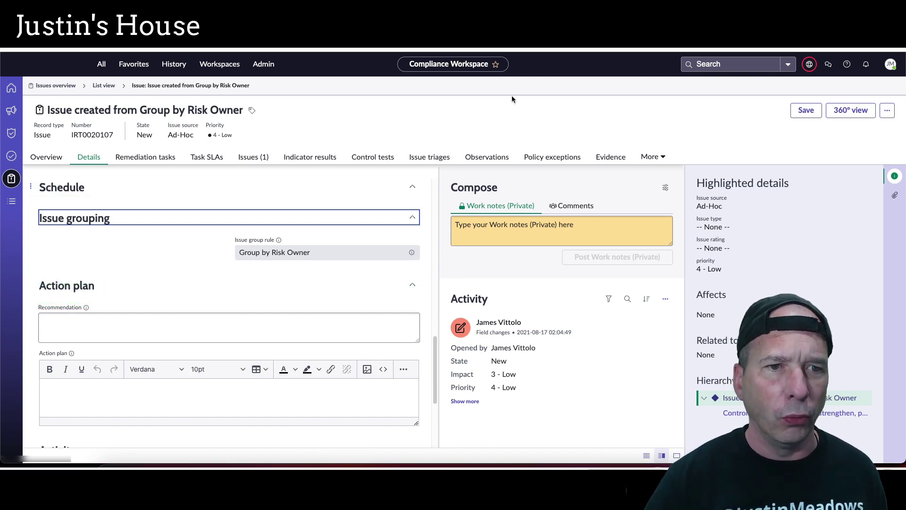
# Back in the issues list, open IRT0020100 'HR Application has an assessment failure' at Issue grouping.
pyautogui.click(104, 85)
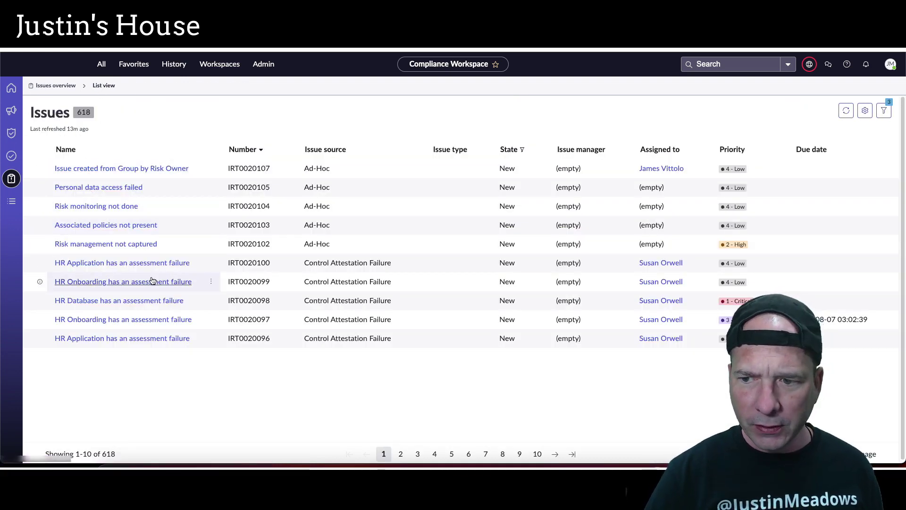
pyautogui.click(101, 263)
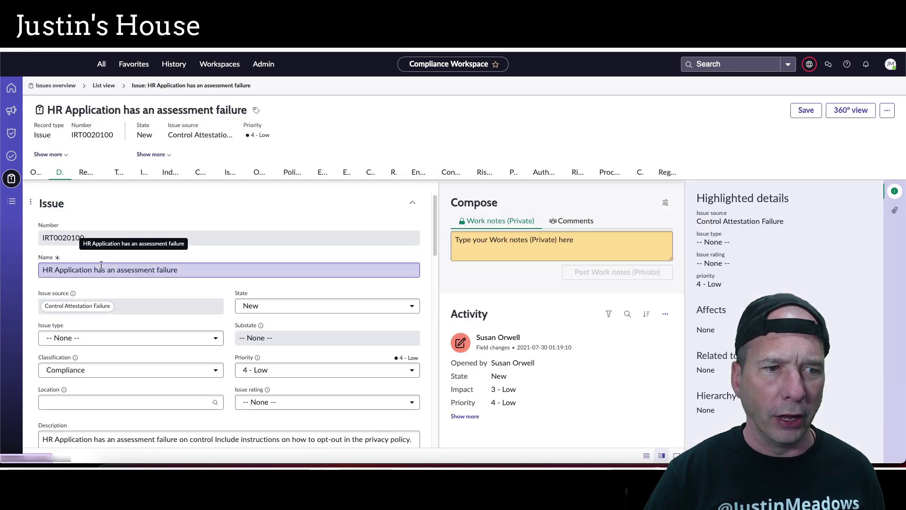
pyautogui.click(30, 186)
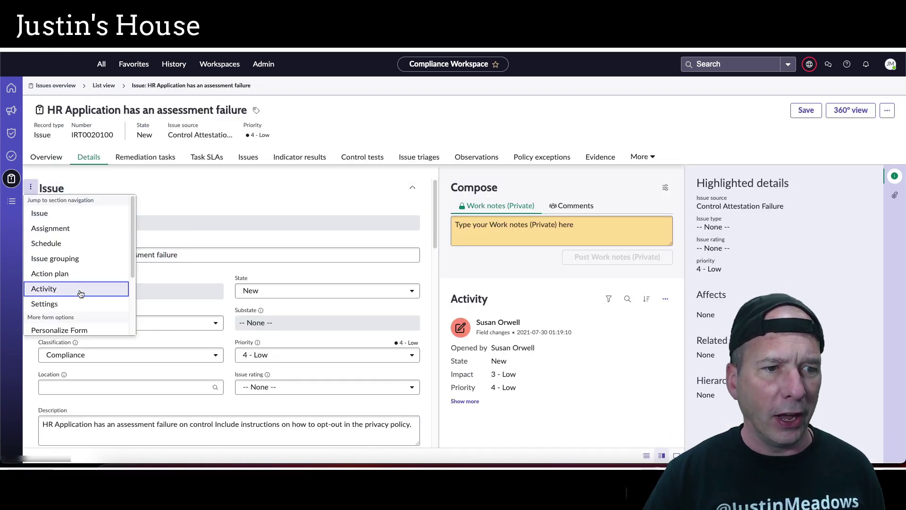
pyautogui.click(75, 259)
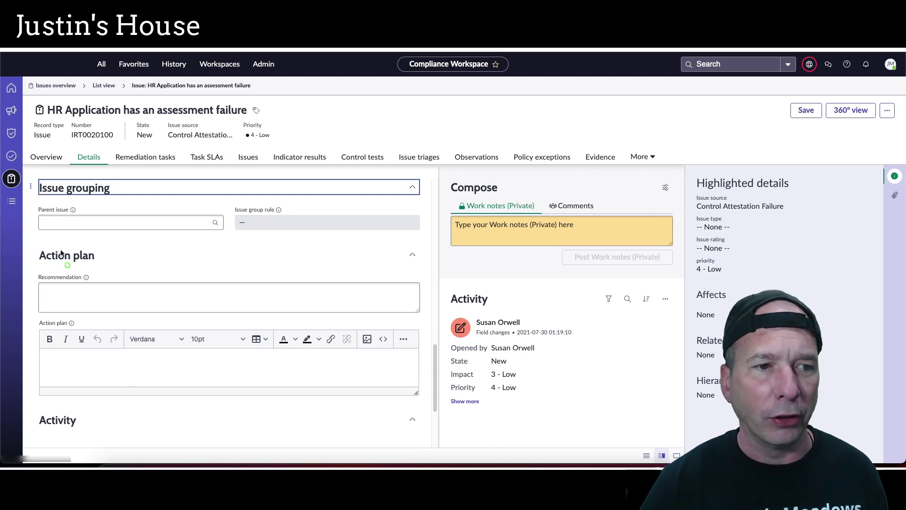
# Bring up the Parent issue lookup listing 42 candidate issues.
pyautogui.moveTo(32, 199)
pyautogui.mouseDown()
pyautogui.moveTo(414, 254)
pyautogui.moveTo(432, 249)
pyautogui.mouseUp()
pyautogui.moveTo(219, 200)
pyautogui.mouseDown()
pyautogui.moveTo(436, 255)
pyautogui.moveTo(434, 245)
pyautogui.mouseUp()
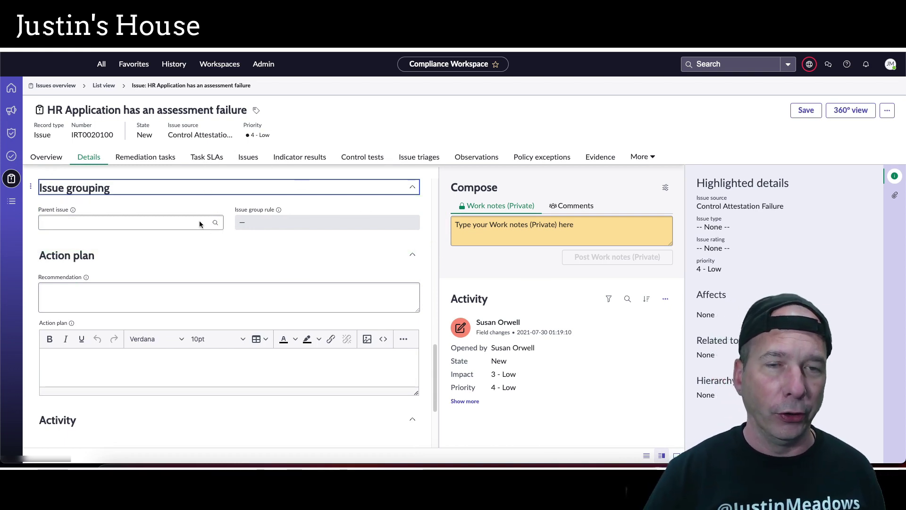
pyautogui.click(216, 223)
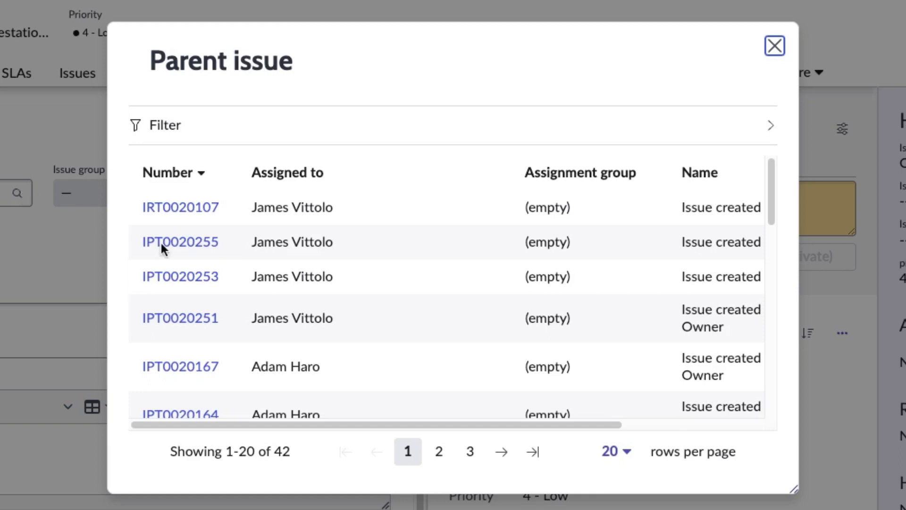
# Review the candidate parent names, then dismiss the lookup leaving Parent issue blank.
pyautogui.moveTo(296, 424); pyautogui.dragTo(551, 429)
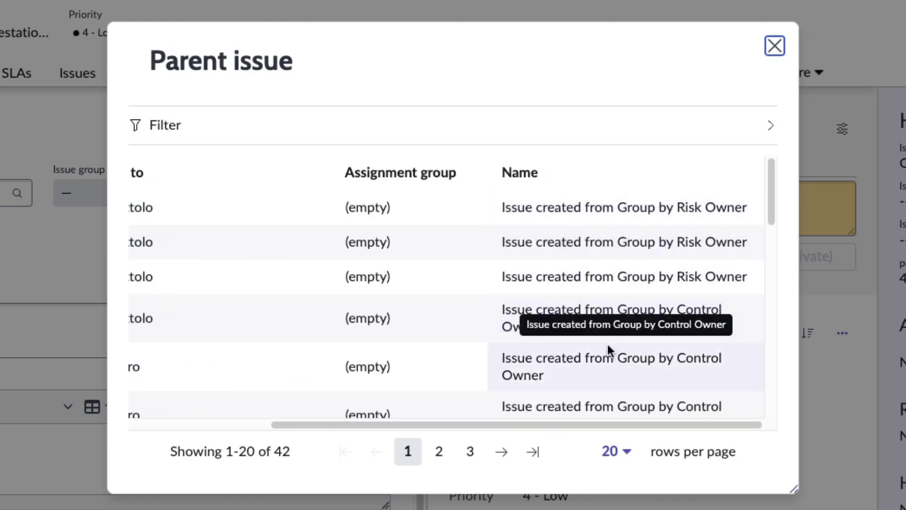
pyautogui.moveTo(545, 422); pyautogui.dragTo(226, 289)
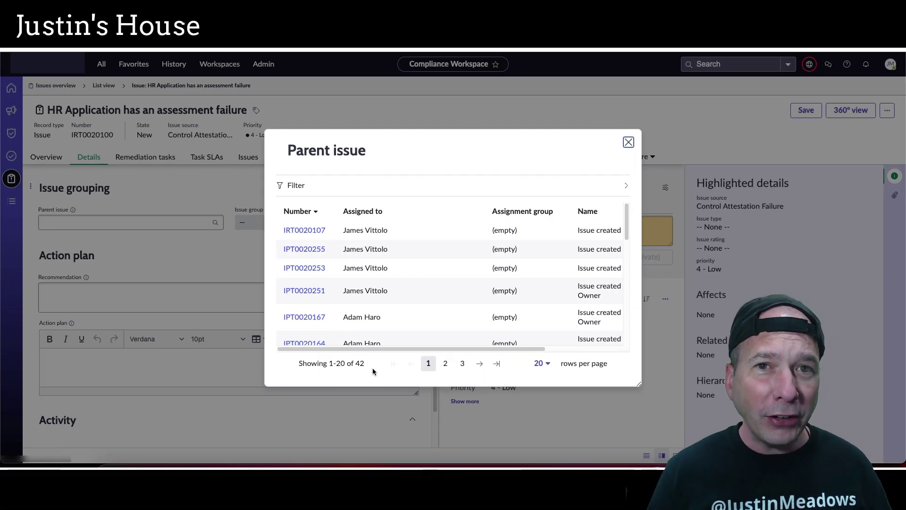
pyautogui.click(628, 142)
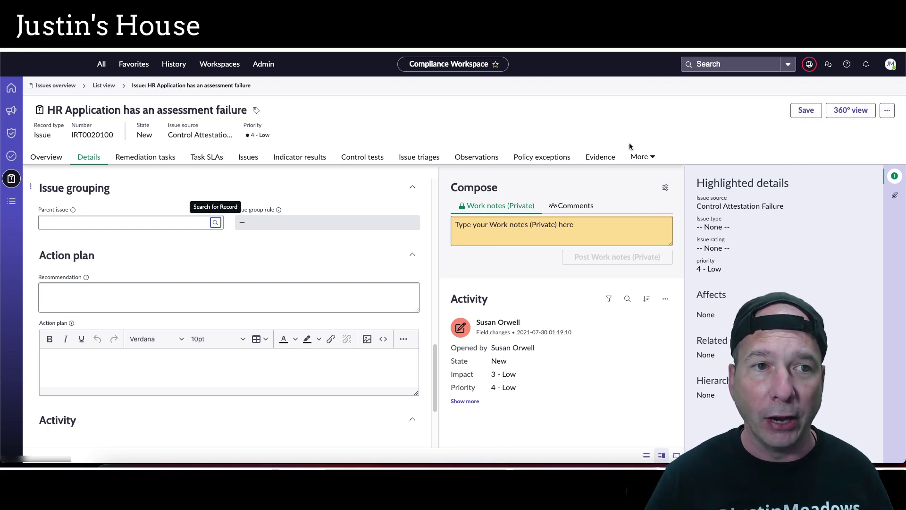
# From the navigator filtered by 'issues', open the All Issues list of 951 records.
pyautogui.click(101, 64)
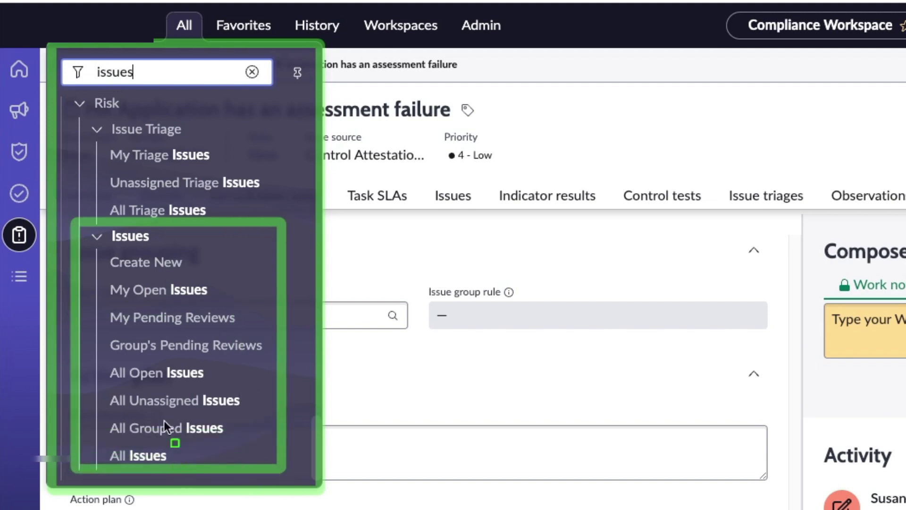
pyautogui.scroll(5, 99, 268)
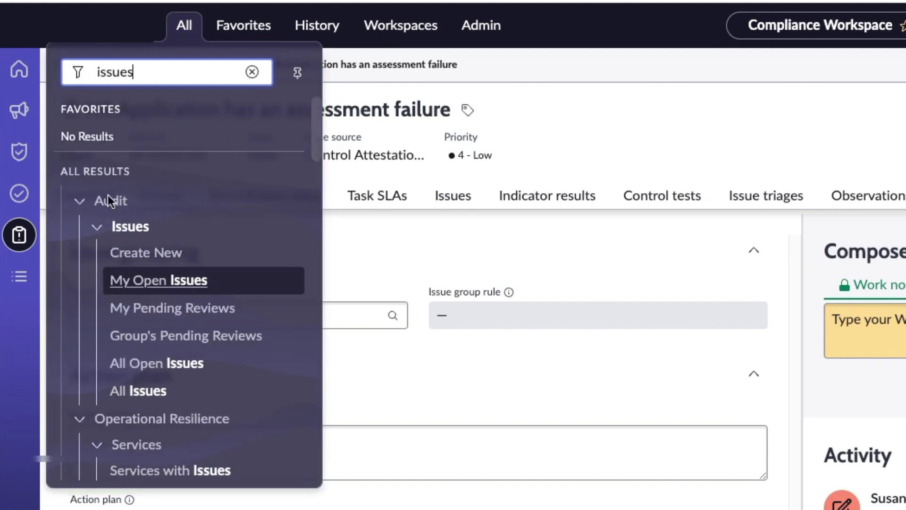
pyautogui.click(79, 194)
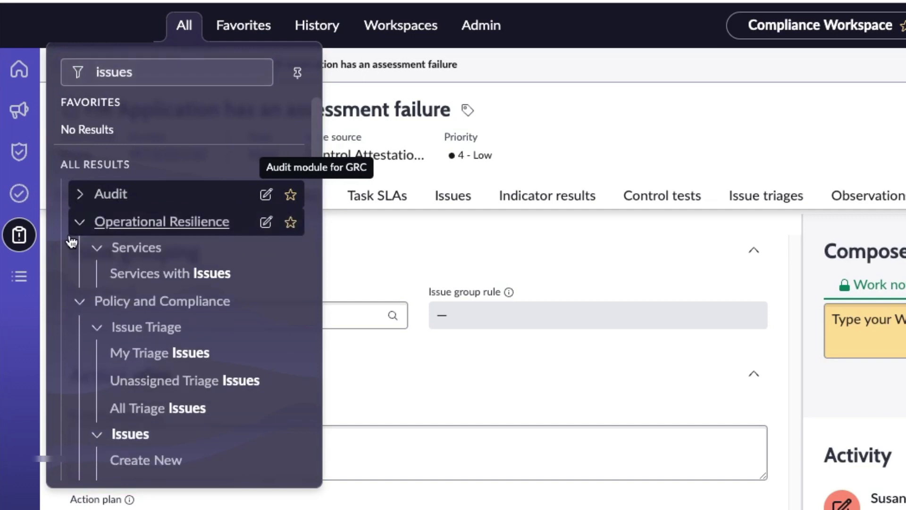
pyautogui.click(74, 226)
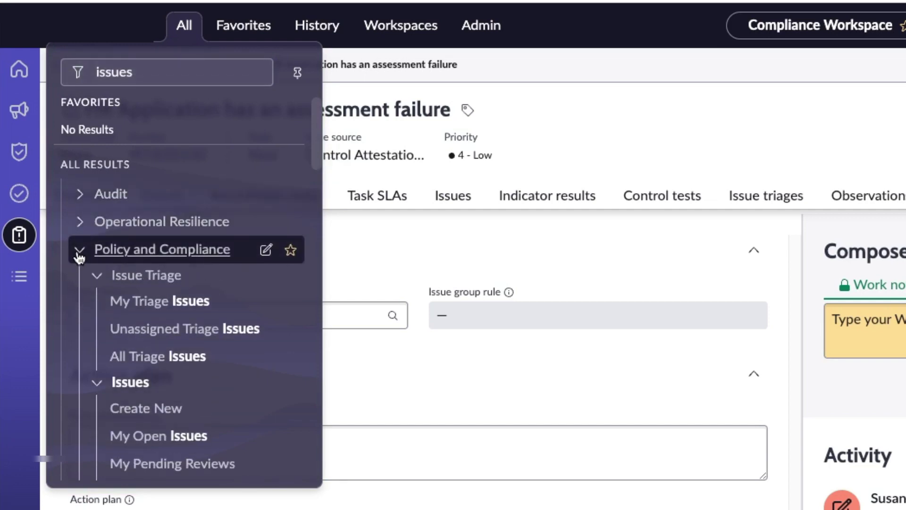
pyautogui.scroll(-3, 81, 293)
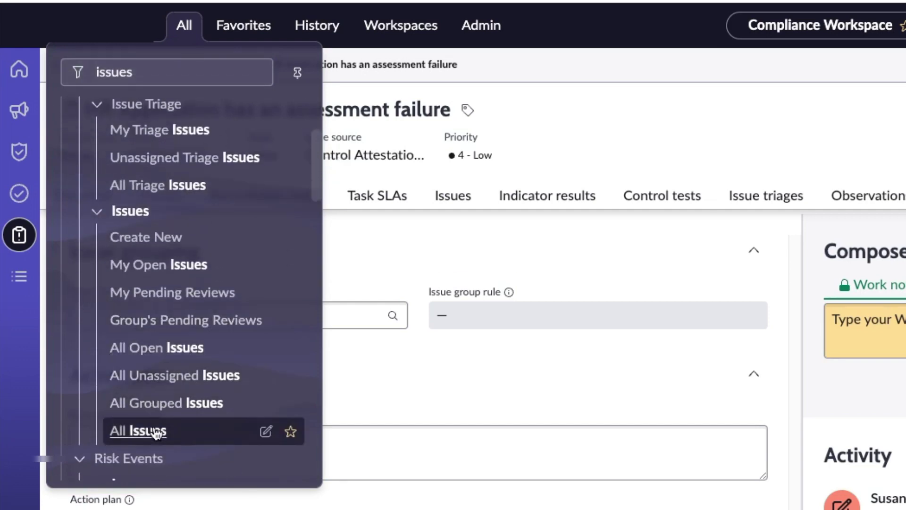
pyautogui.scroll(3, 85, 137)
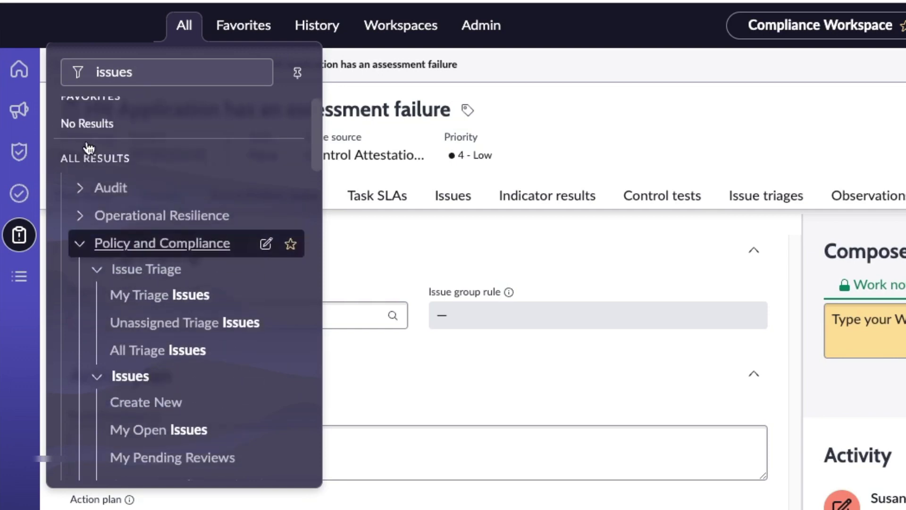
pyautogui.scroll(-5, 165, 283)
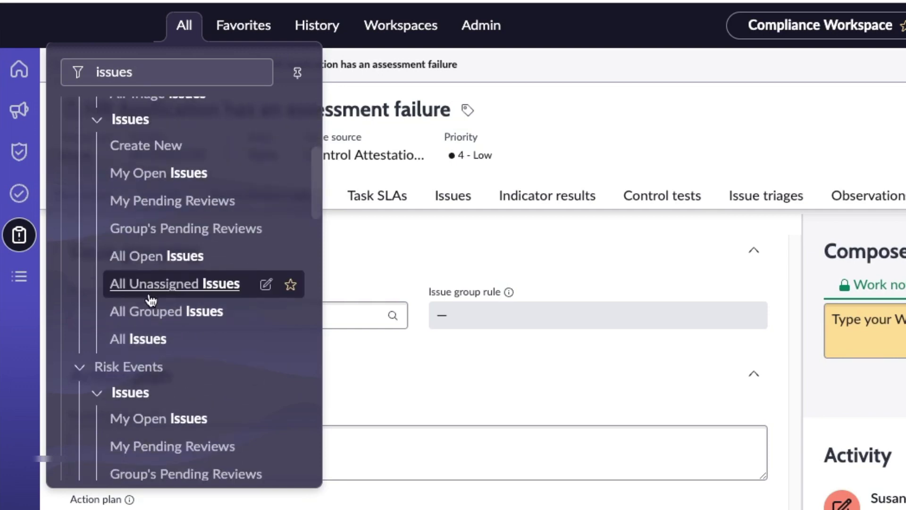
pyautogui.click(133, 347)
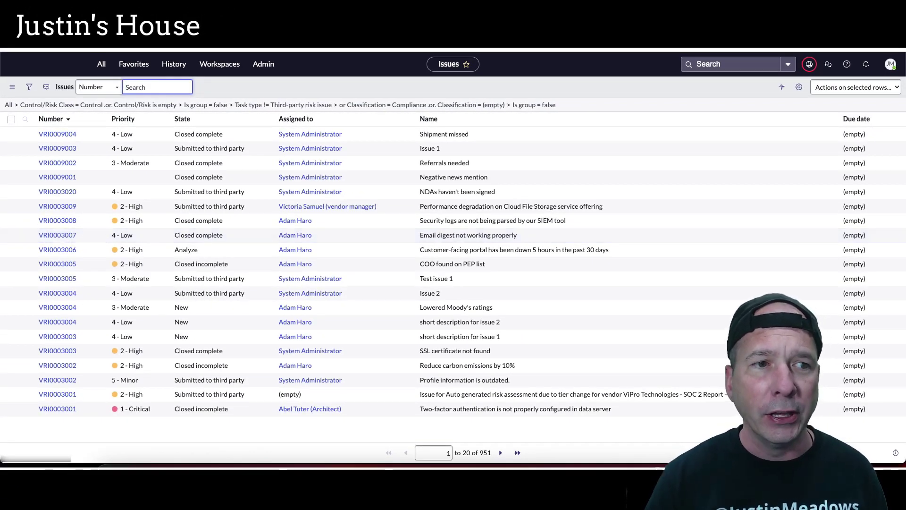
# Search the issues list across all text for 'hr', narrowing it to 69 issues.
pyautogui.click(104, 87)
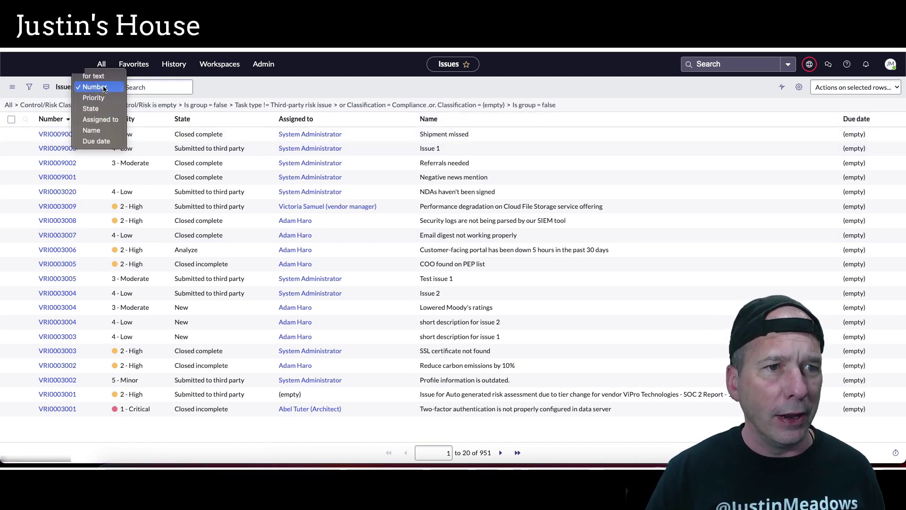
pyautogui.click(103, 76)
pyautogui.click(148, 86)
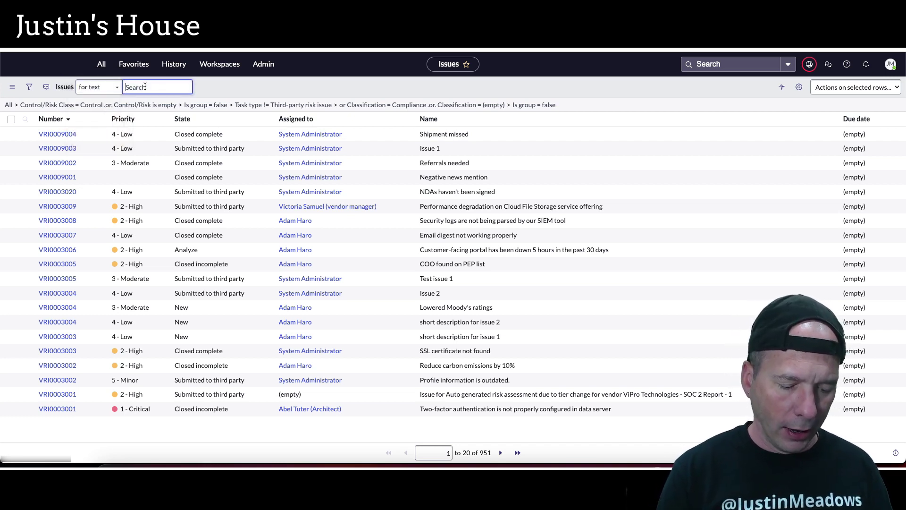
pyautogui.write('hr')
pyautogui.press('BackSpace')
pyautogui.press('BackSpace')
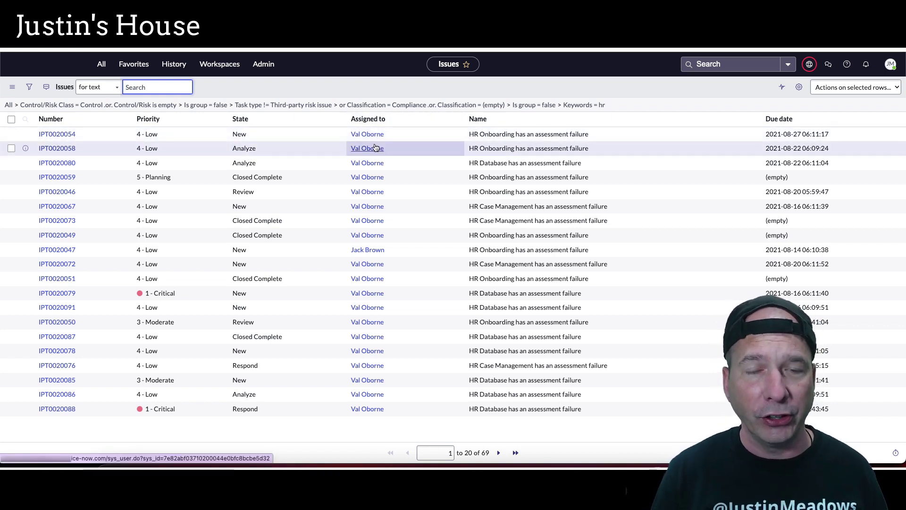
# Select IPT0020054 and IPT0020058 and choose Group from the selected-rows actions.
pyautogui.click(12, 135)
pyautogui.click(11, 149)
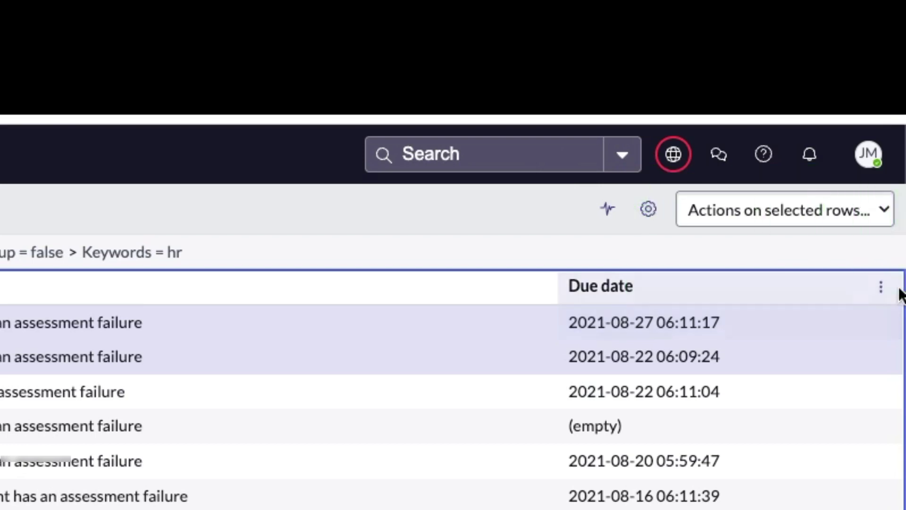
pyautogui.click(709, 224)
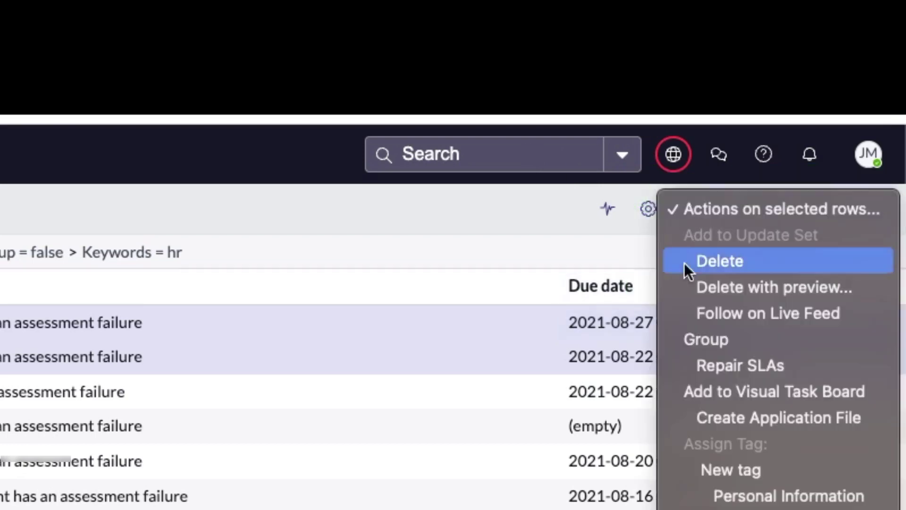
pyautogui.click(702, 338)
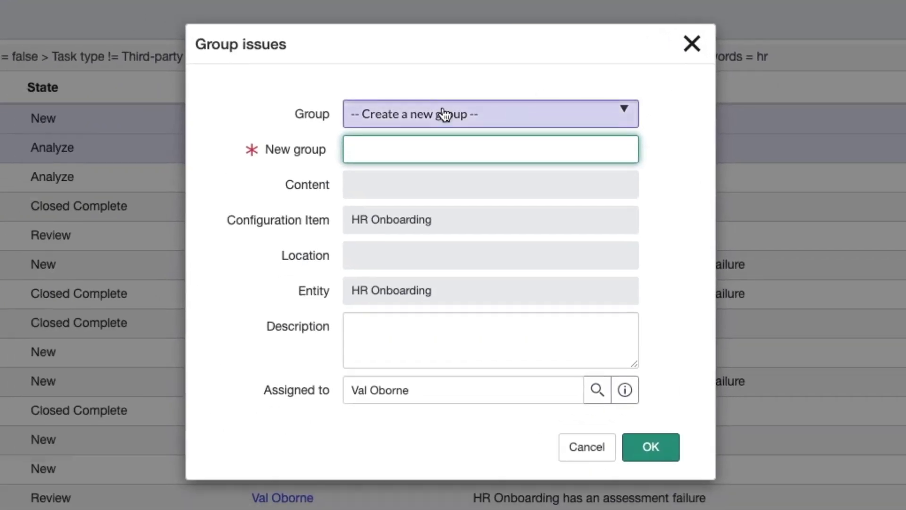
# Create a new group 'Demo for YouTube' for the two issues, producing parent IPT0020007.
pyautogui.click(438, 114)
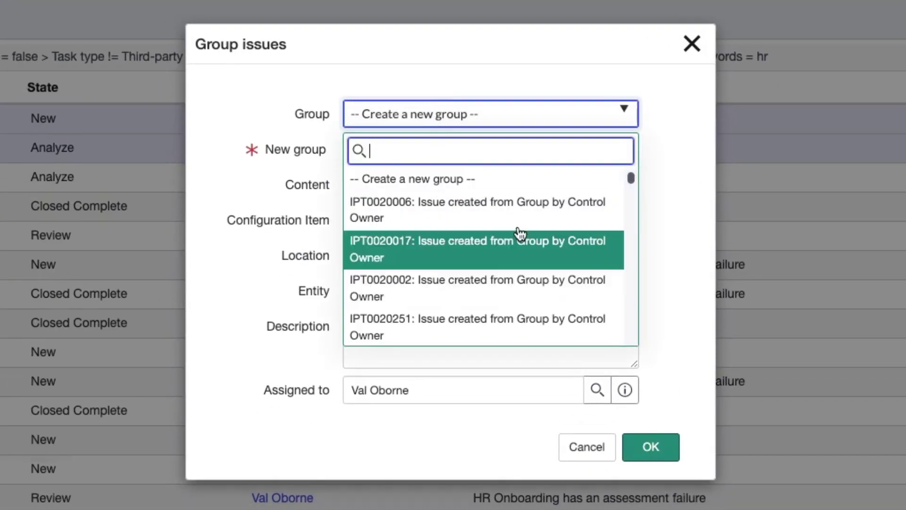
pyautogui.click(439, 179)
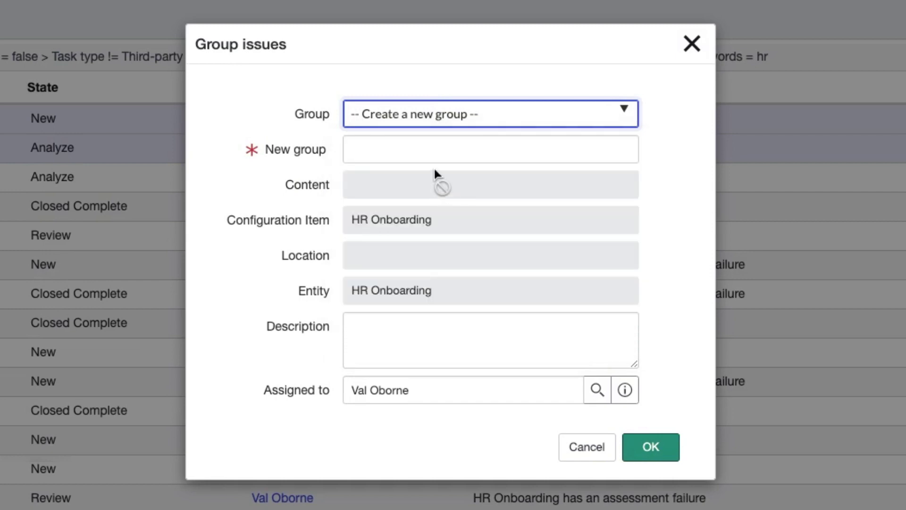
pyautogui.click(425, 149)
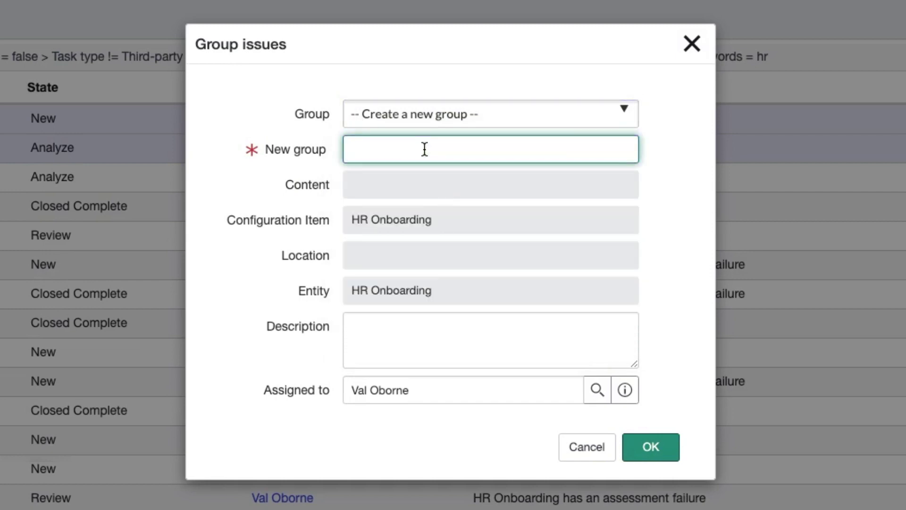
pyautogui.write('Demo for YouTube')
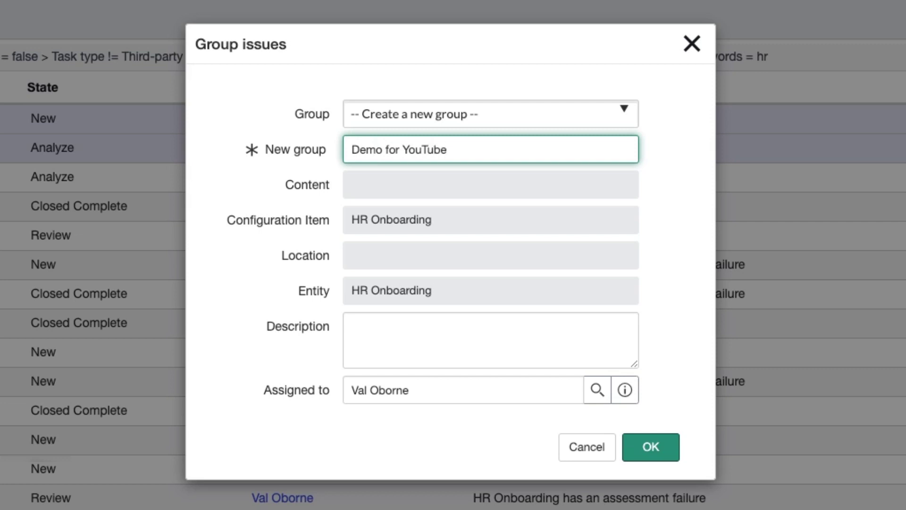
pyautogui.click(394, 339)
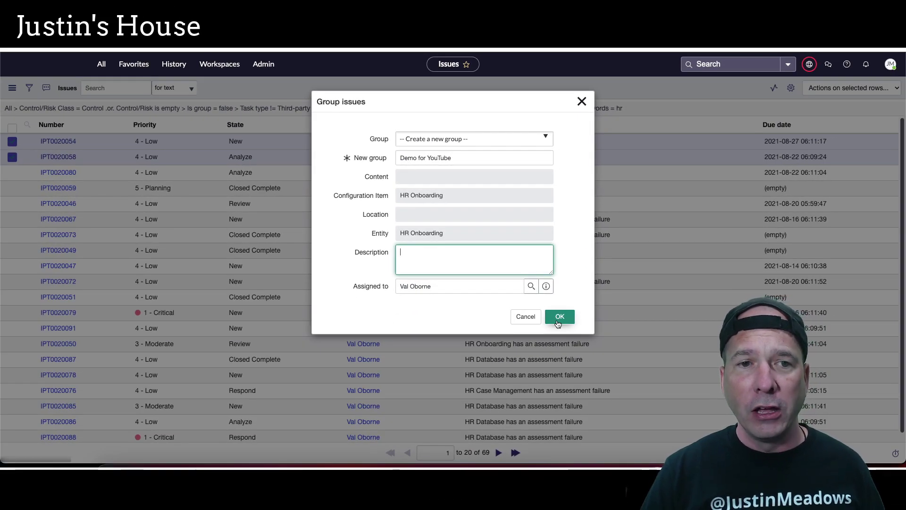
pyautogui.click(558, 323)
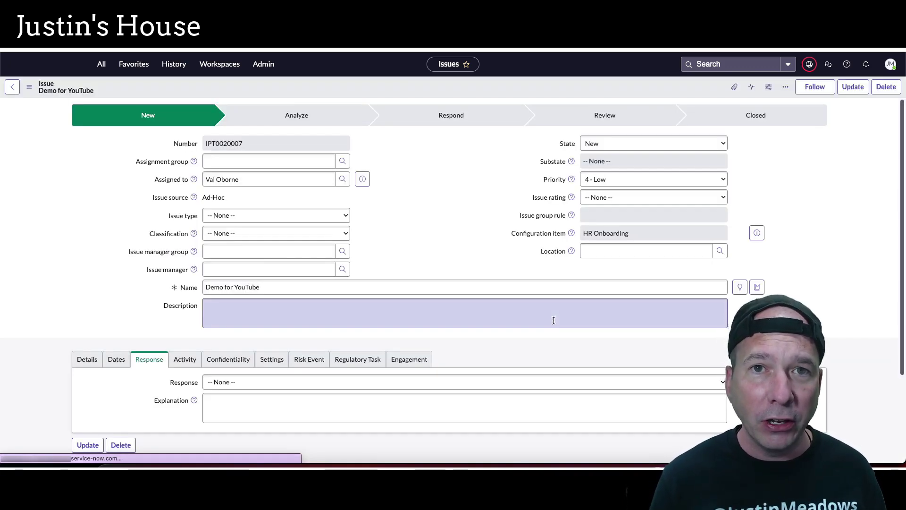
# Refresh the parent's Issues related list so it shows children IPT0020054 and IPT0020058.
pyautogui.scroll(-3, 120, 262)
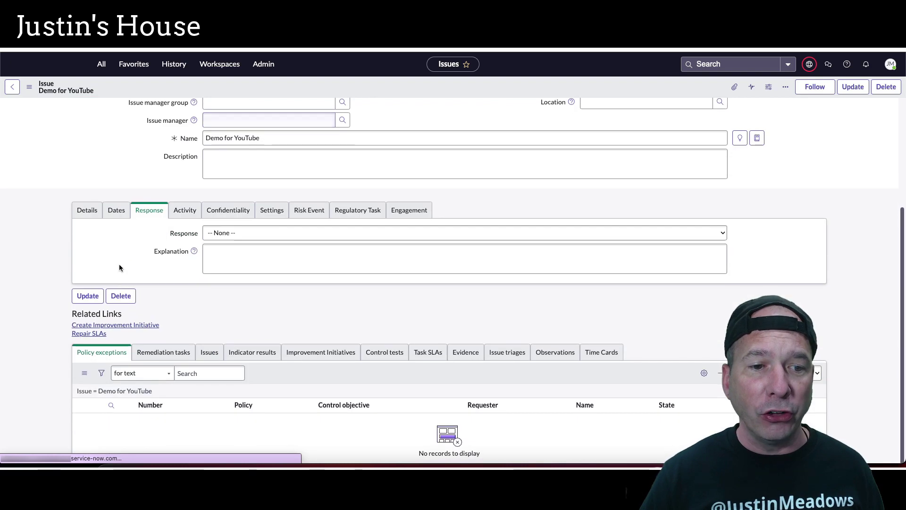
pyautogui.click(208, 353)
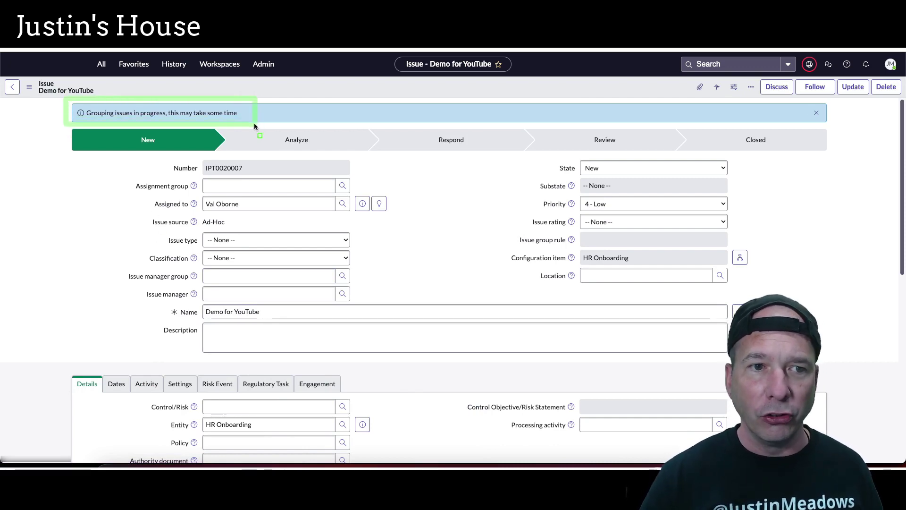
pyautogui.scroll(-15, 228, 231)
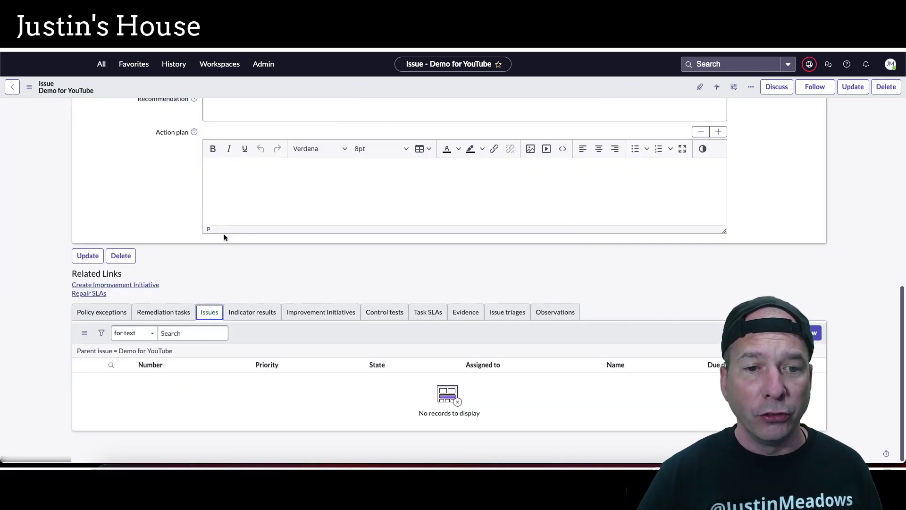
pyautogui.rightClick(271, 329)
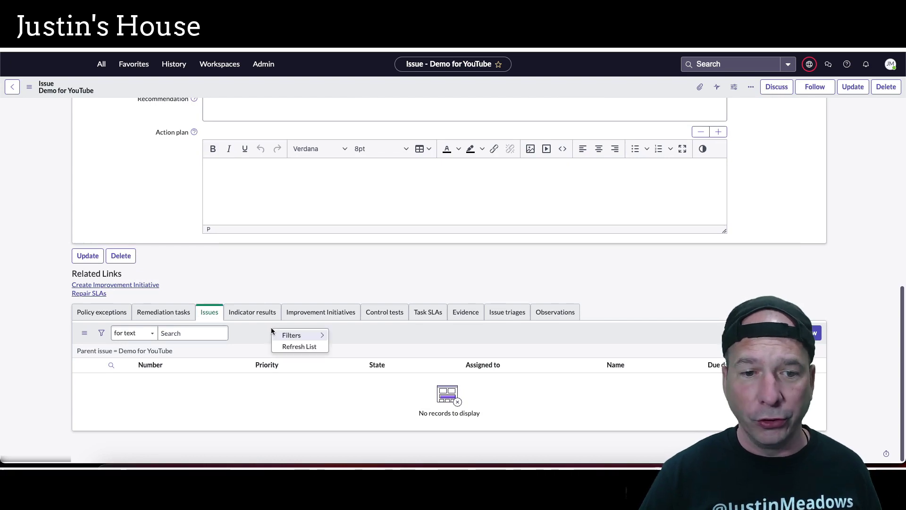
pyautogui.click(298, 347)
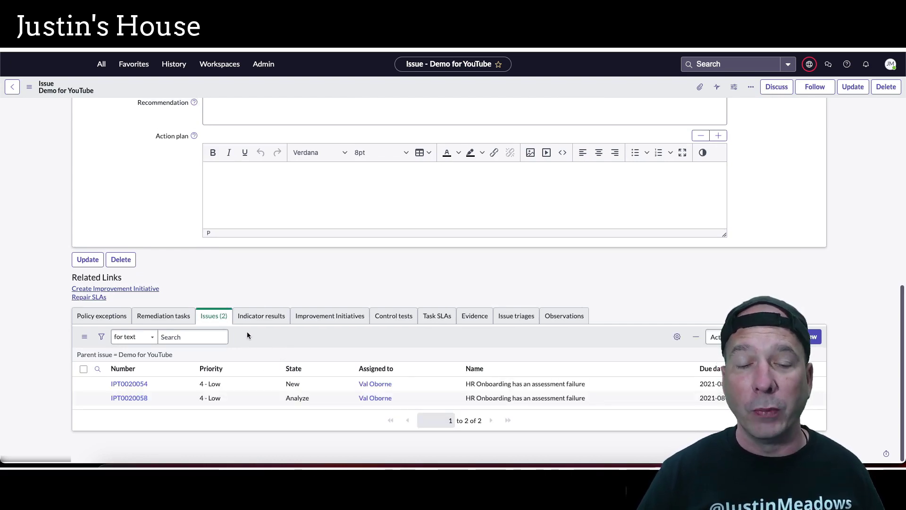
# Enter the description 'Closing the parent issue of the group.' on IPT0020007 and save it.
pyautogui.click(131, 397)
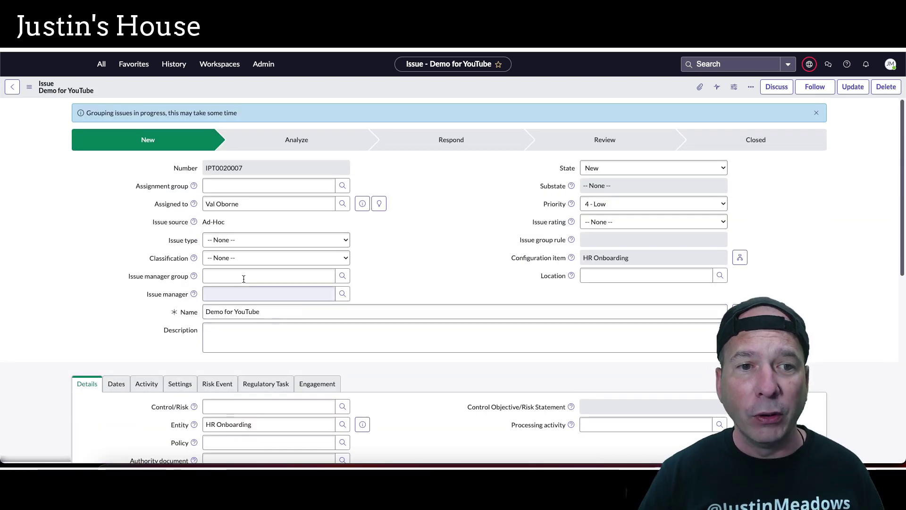
pyautogui.click(249, 329)
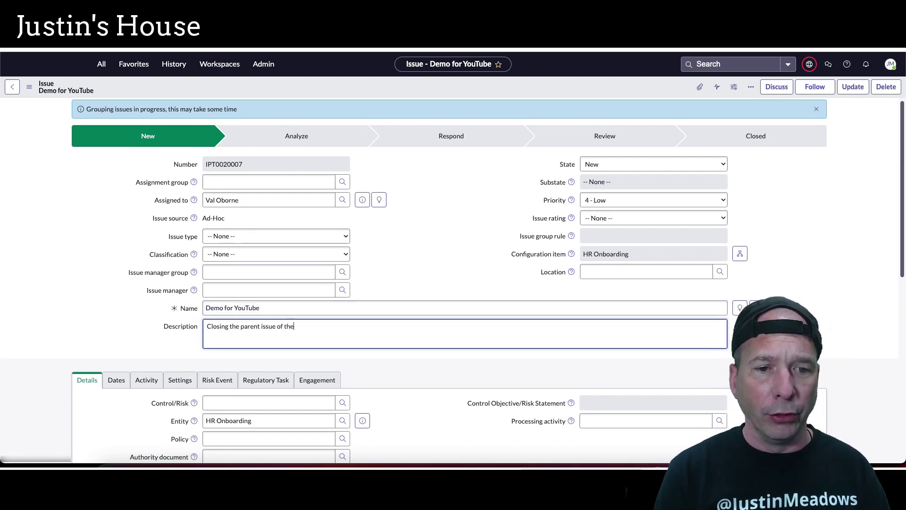
pyautogui.write('Closing the parent issue of the group.')
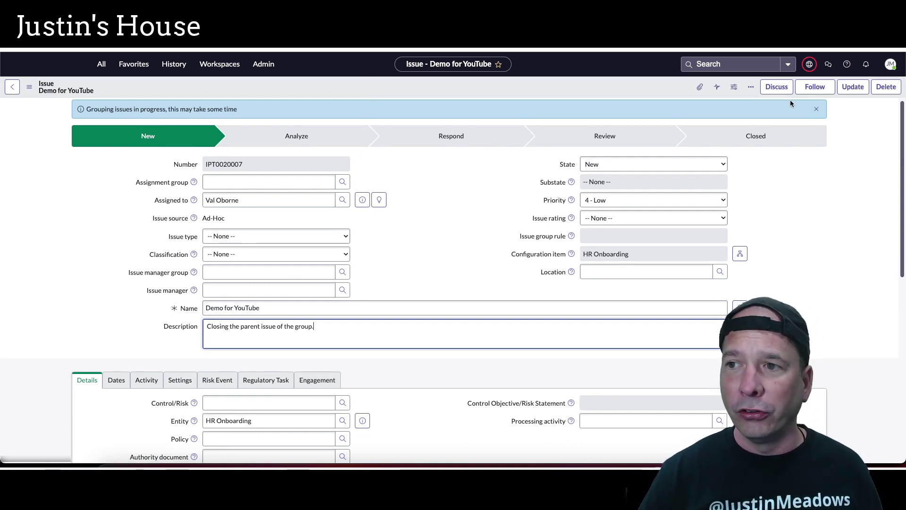
pyautogui.rightClick(576, 87)
pyautogui.click(585, 96)
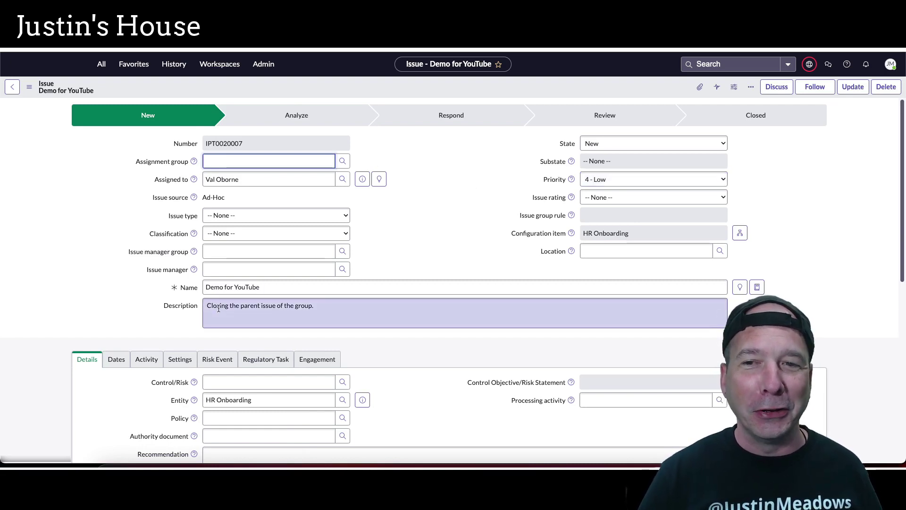
# Set the issue State to Closed Complete and assign the recently used person as Issue manager.
pyautogui.scroll(-8, 221, 299)
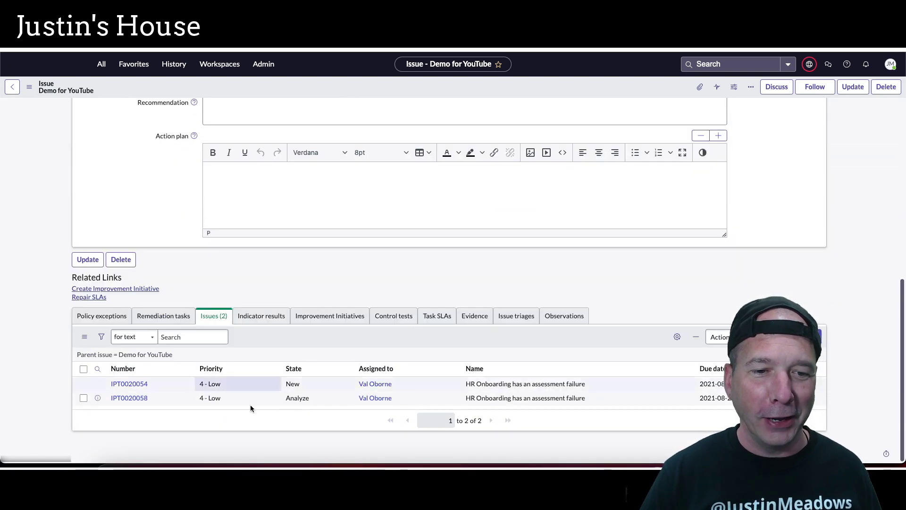
pyautogui.scroll(10, 297, 392)
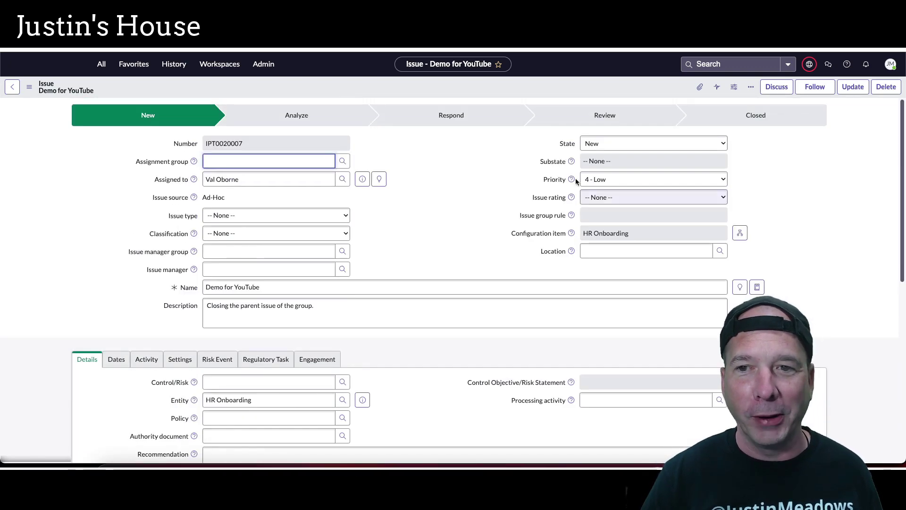
pyautogui.click(590, 139)
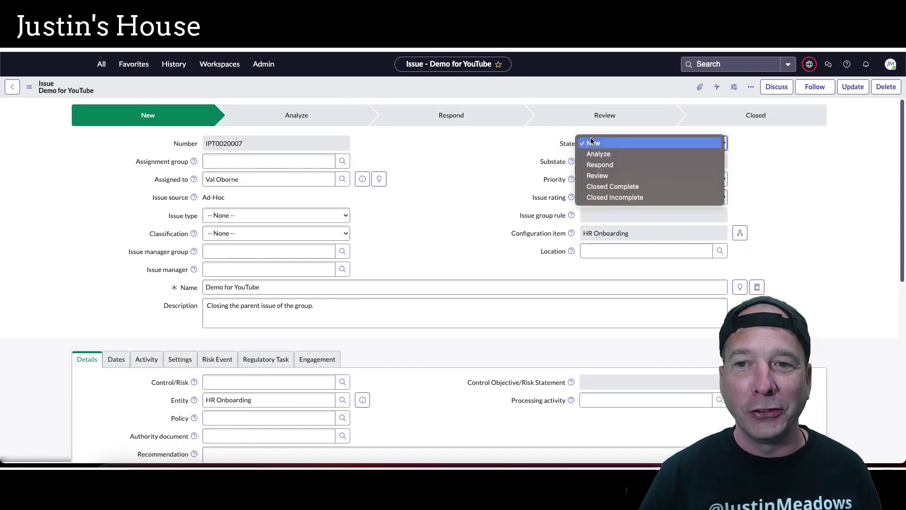
pyautogui.click(601, 186)
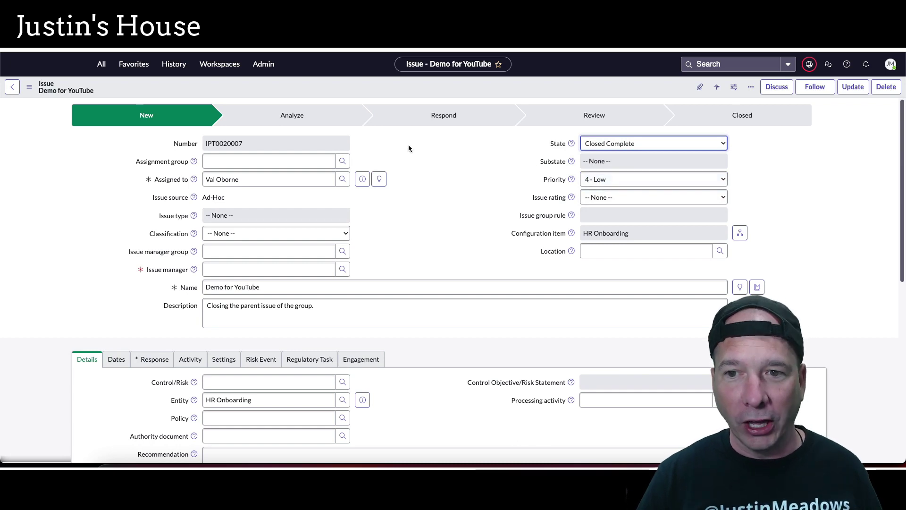
pyautogui.click(239, 269)
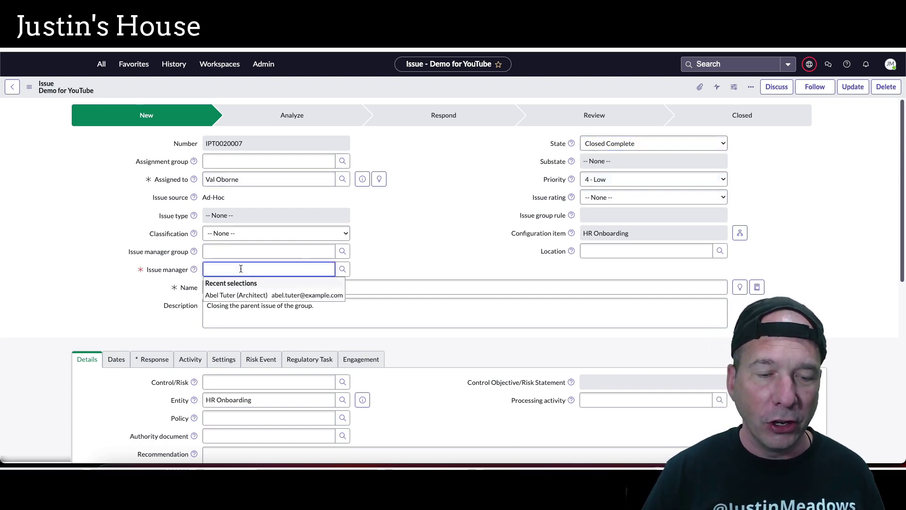
pyautogui.click(250, 296)
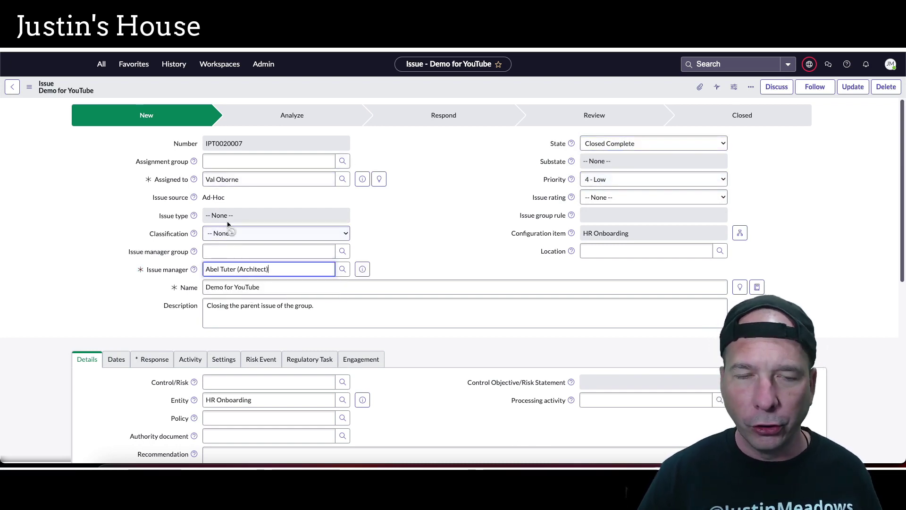
# Choose Remediate as the response, explaining the issue with assessments being assigned was corrected.
pyautogui.scroll(-3, 191, 253)
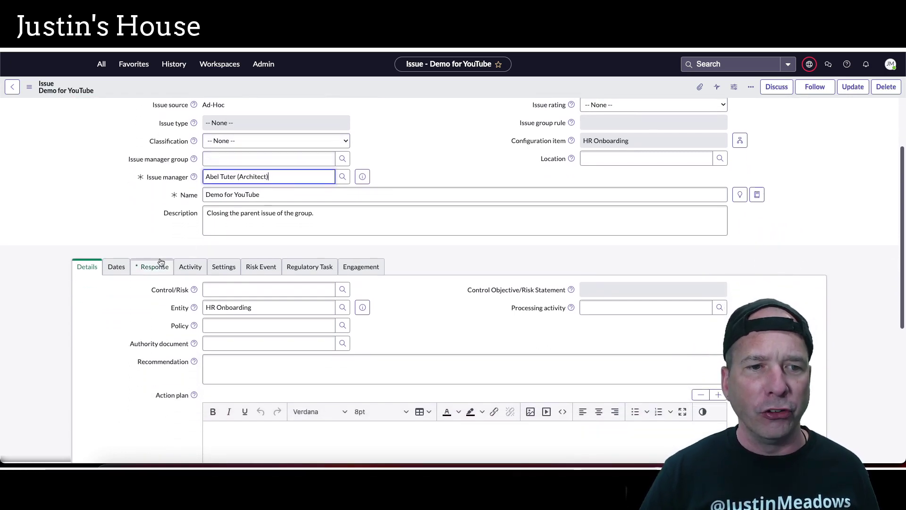
pyautogui.click(172, 270)
pyautogui.click(267, 288)
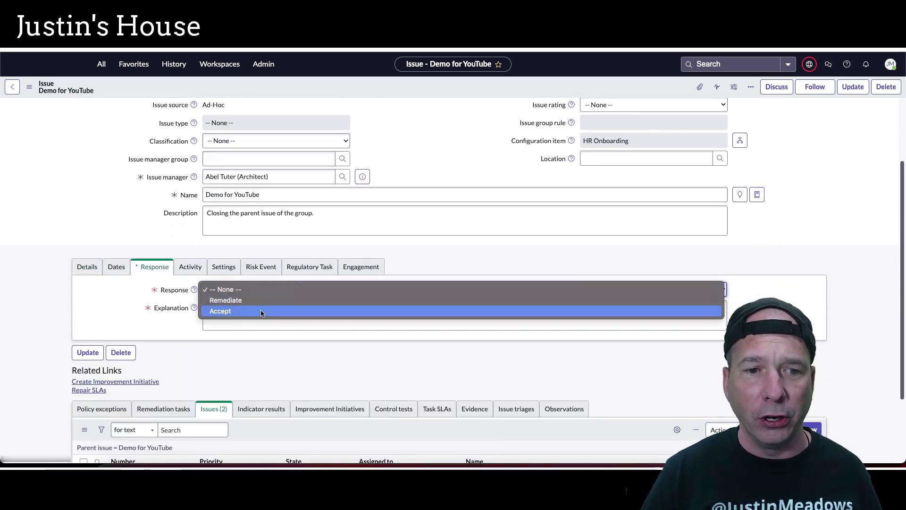
pyautogui.click(259, 301)
pyautogui.click(249, 308)
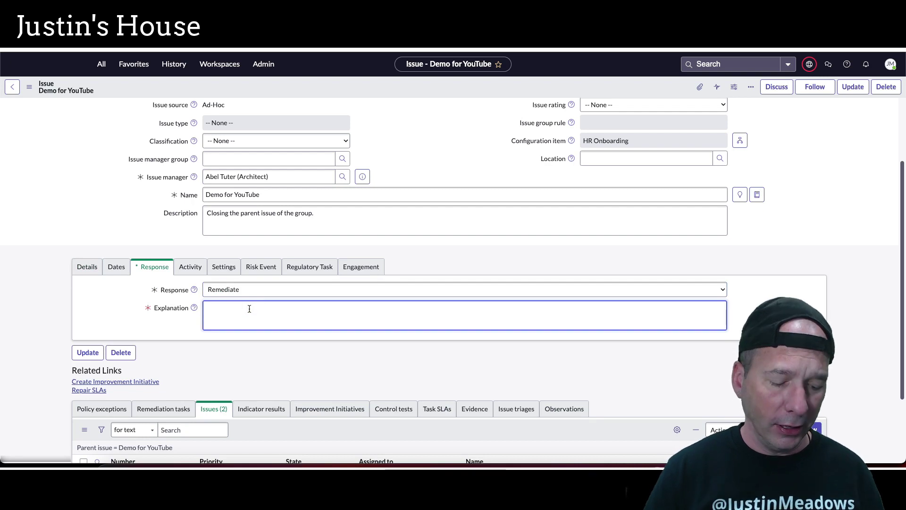
pyautogui.write('Corrected teh')
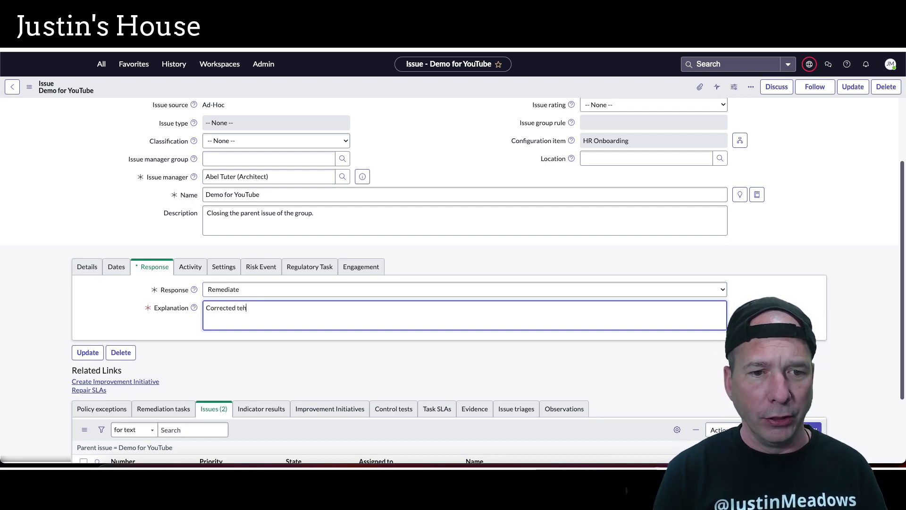
pyautogui.press('BackSpace')
pyautogui.press('BackSpace')
pyautogui.write('he issu')
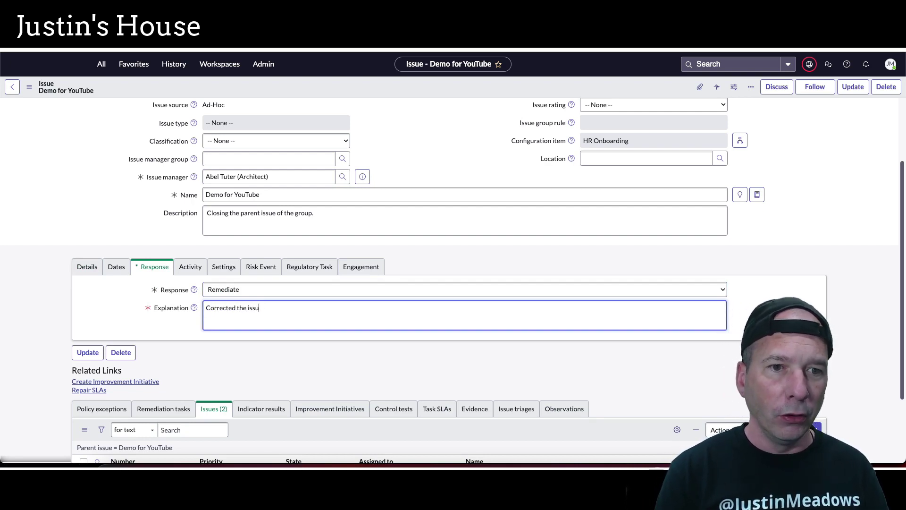
pyautogui.write('e with the')
pyautogui.scroll(-2, 374, 372)
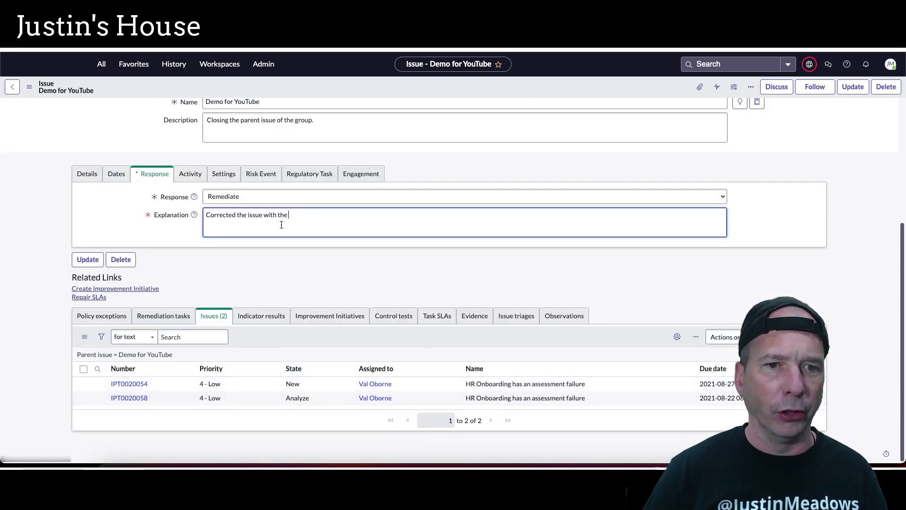
pyautogui.write('ass')
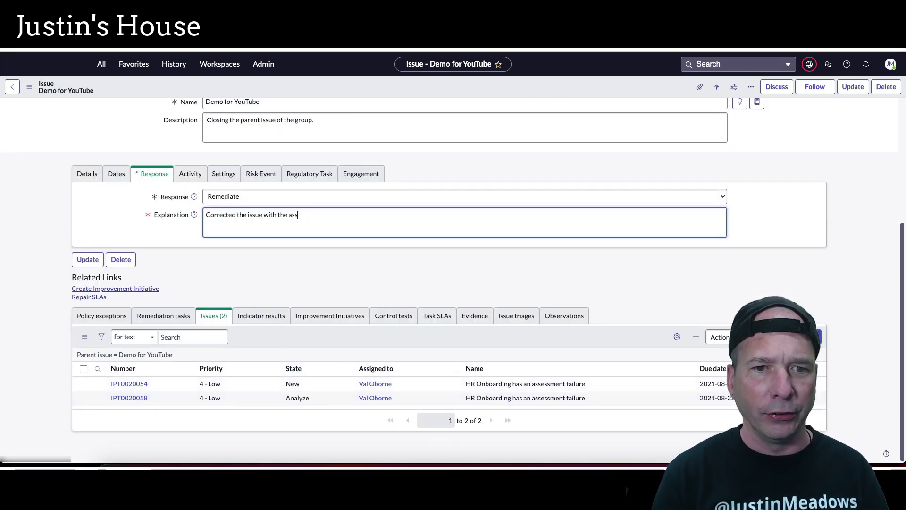
pyautogui.write('essments being assigned to the correct person.')
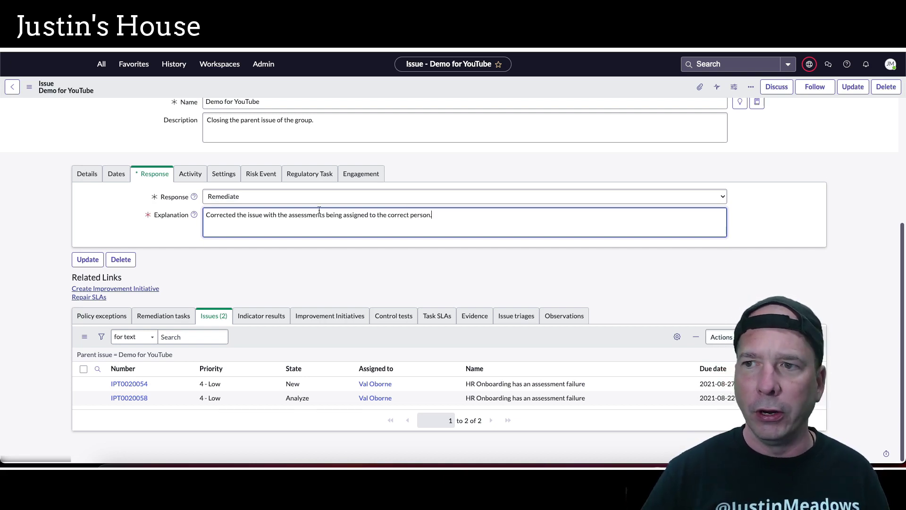
# Save the 'Demo for YouTube' parent issue and confirm both child issues show Closed Complete.
pyautogui.rightClick(431, 83)
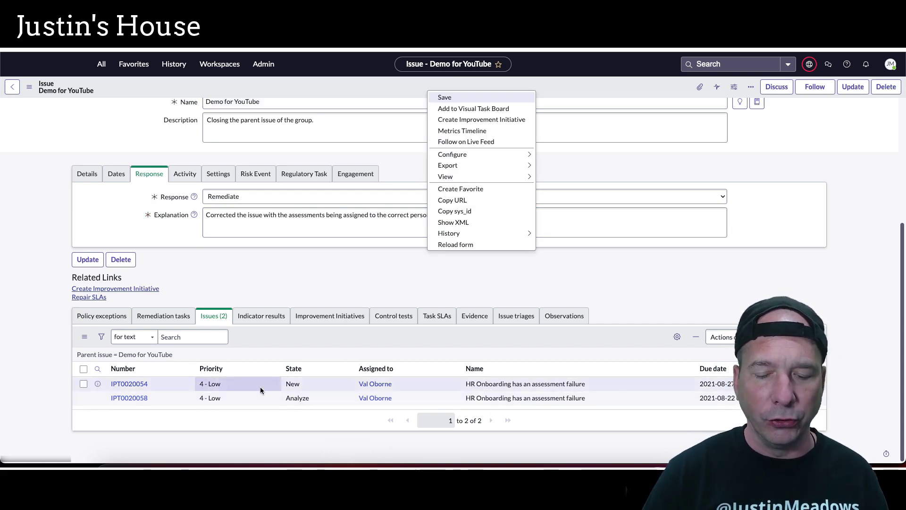
pyautogui.click(455, 97)
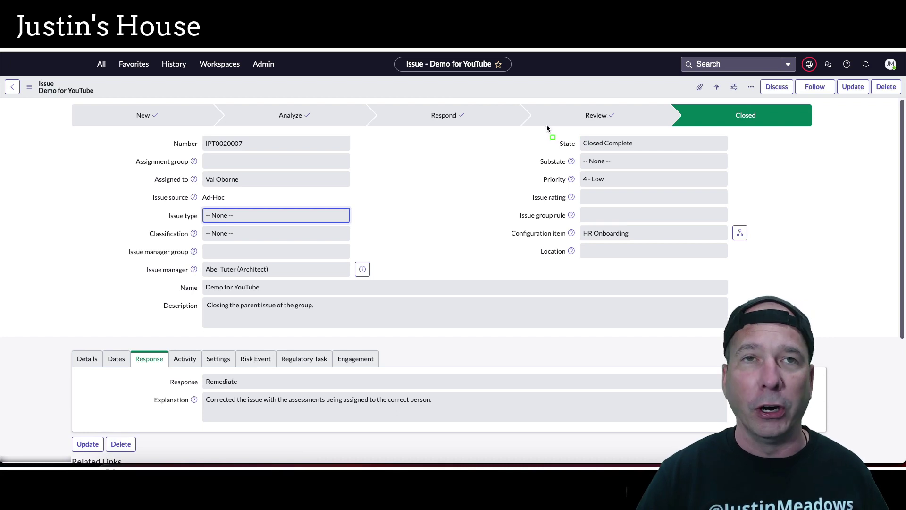
pyautogui.moveTo(546, 125)
pyautogui.mouseDown()
pyautogui.moveTo(665, 146)
pyautogui.moveTo(661, 157)
pyautogui.mouseUp()
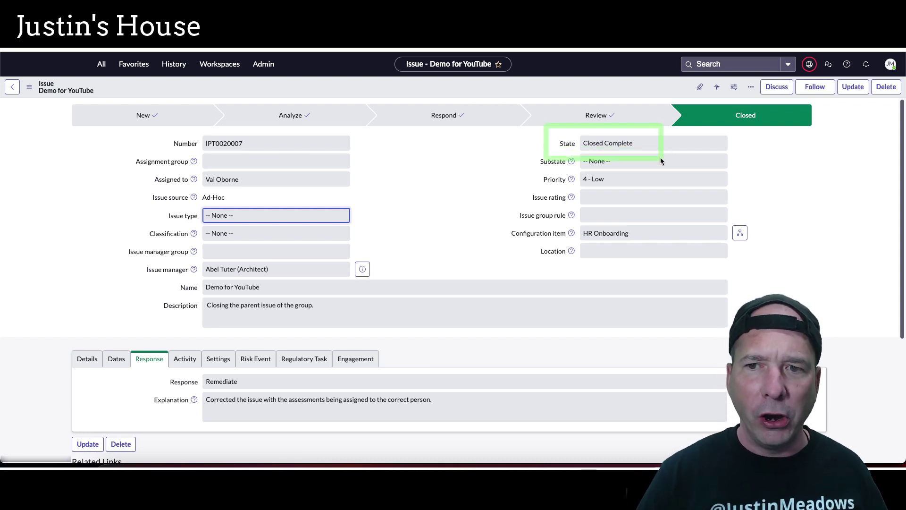
pyautogui.scroll(-4, 438, 181)
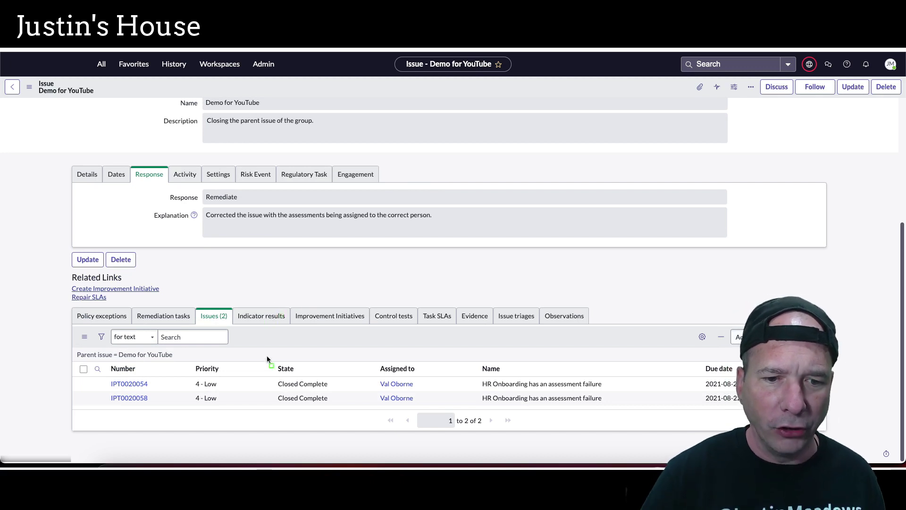
pyautogui.moveTo(268, 357); pyautogui.dragTo(333, 406)
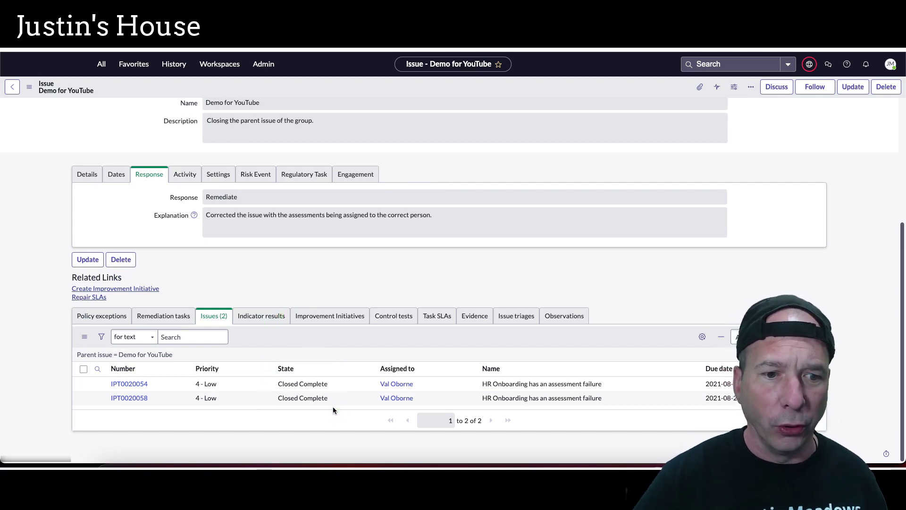
# Open child issue IPT0020054 and review its Closed Complete state and inherited Remediate response.
pyautogui.click(136, 386)
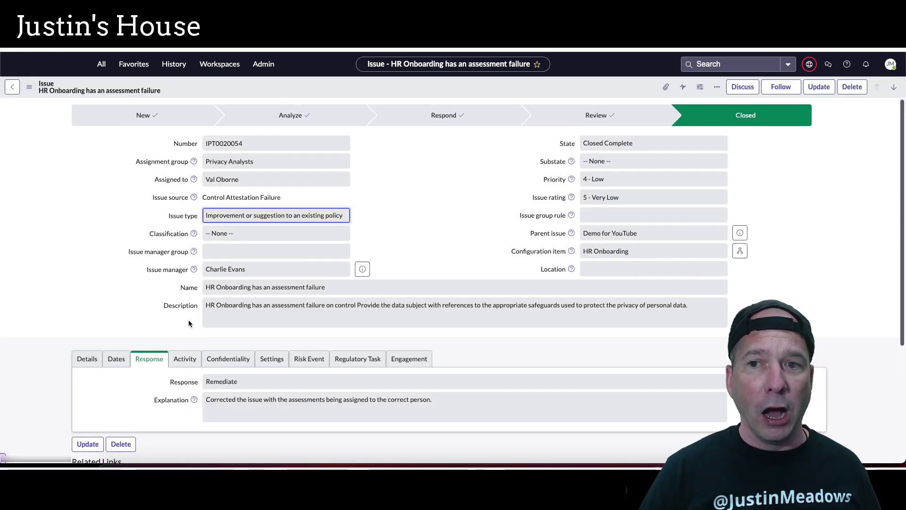
pyautogui.scroll(-1, 188, 320)
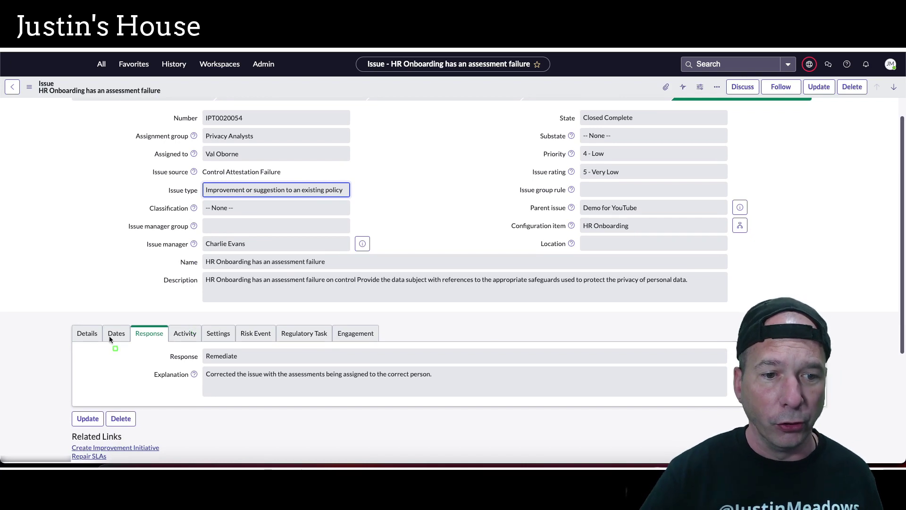
pyautogui.moveTo(134, 345)
pyautogui.mouseDown()
pyautogui.moveTo(395, 419)
pyautogui.moveTo(455, 403)
pyautogui.mouseUp()
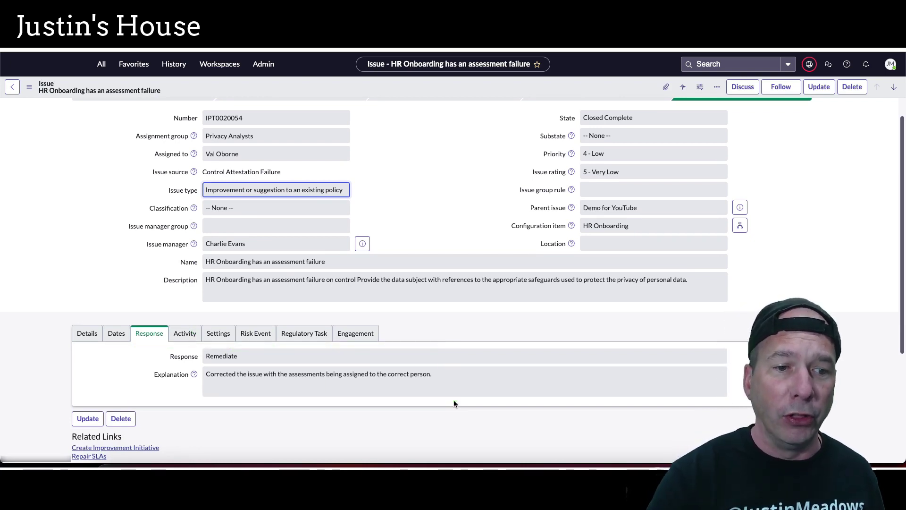
pyautogui.scroll(-1, 142, 330)
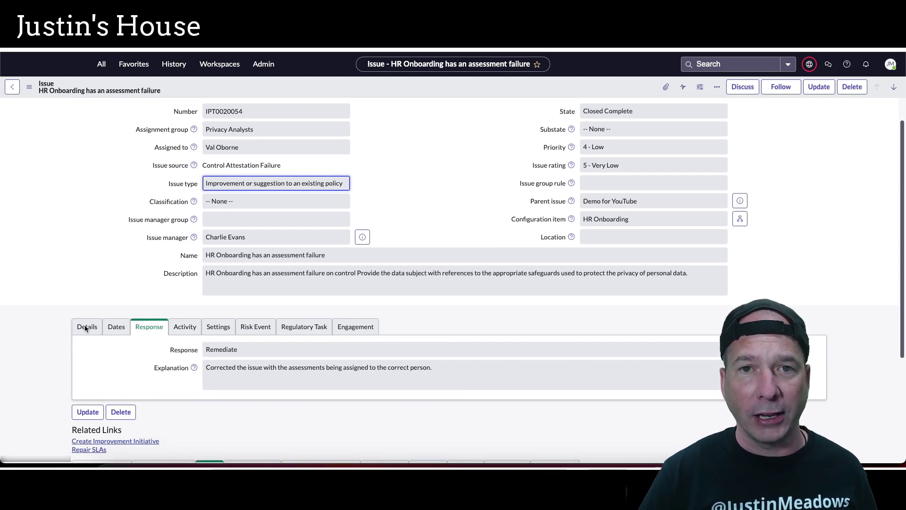